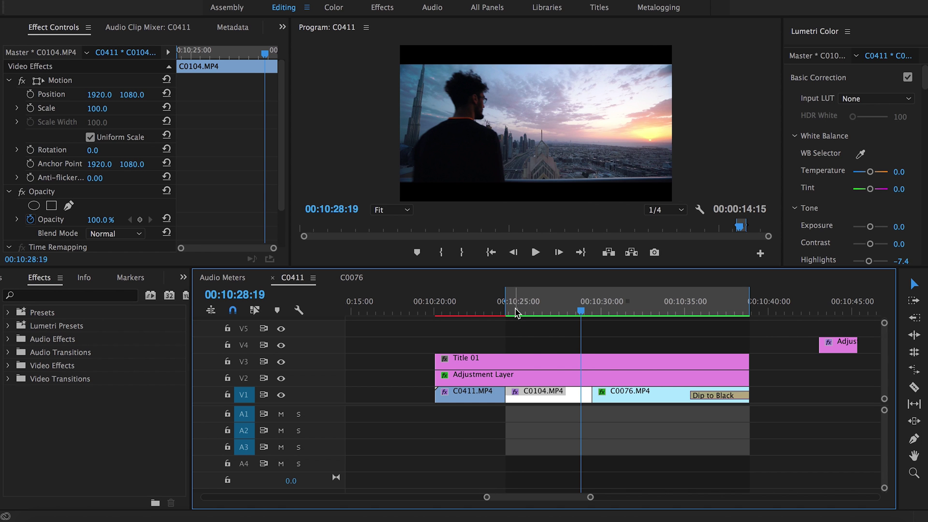
# In the Assembly workspace, create a new 3840×2160 adjustment layer in the Project panel.
pyautogui.moveTo(517, 312); pyautogui.dragTo(631, 336)
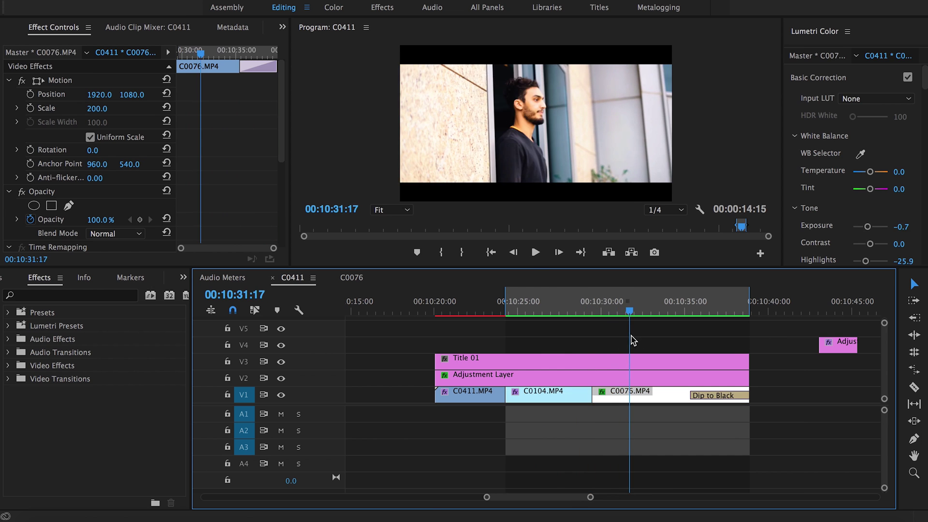
pyautogui.click(227, 8)
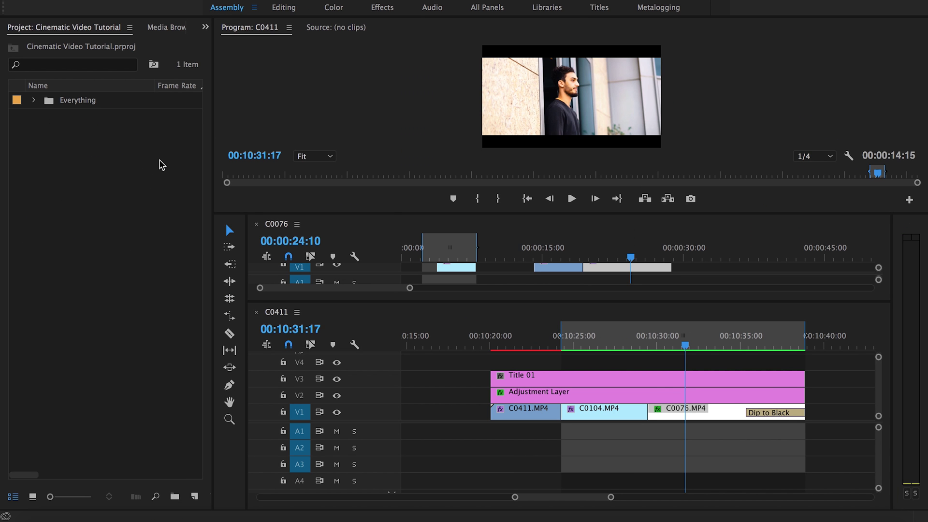
pyautogui.rightClick(159, 130)
pyautogui.moveTo(218, 185)
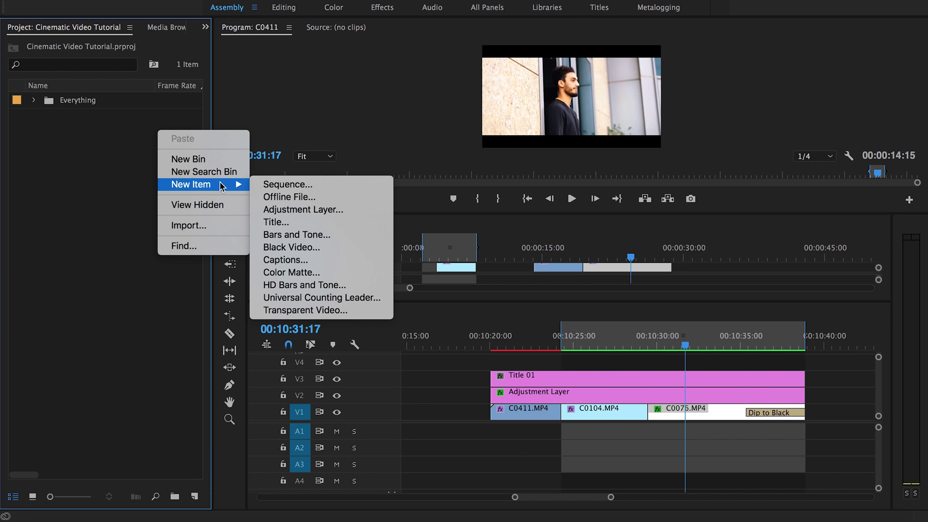
pyautogui.click(299, 213)
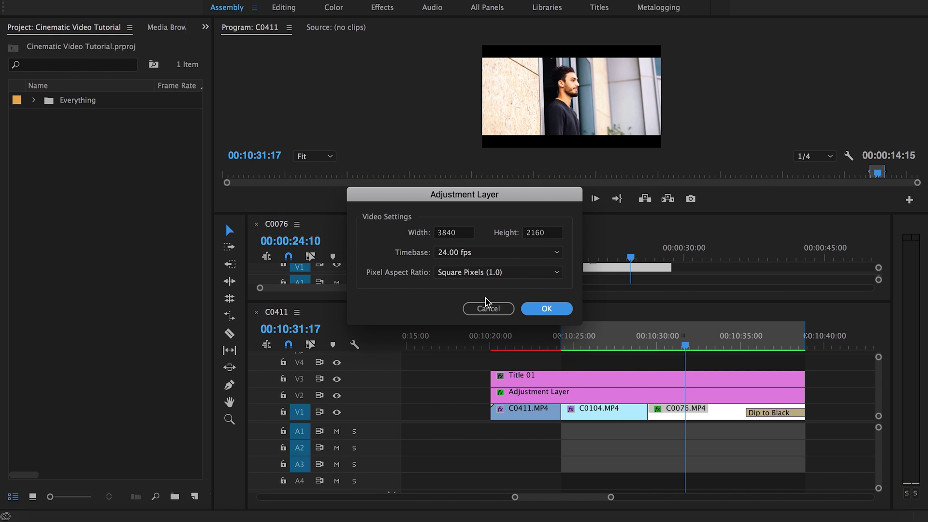
pyautogui.click(530, 307)
# Place the adjustment layer on V4 over the cut, split it and delete the right piece.
pyautogui.moveTo(60, 101); pyautogui.dragTo(628, 363)
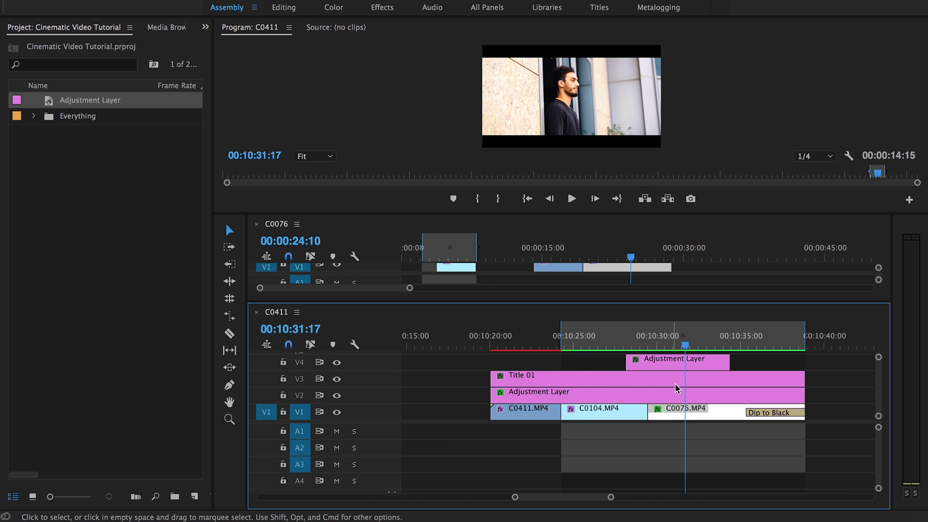
pyautogui.click(663, 364)
pyautogui.moveTo(664, 365); pyautogui.dragTo(652, 365)
pyautogui.press('c')
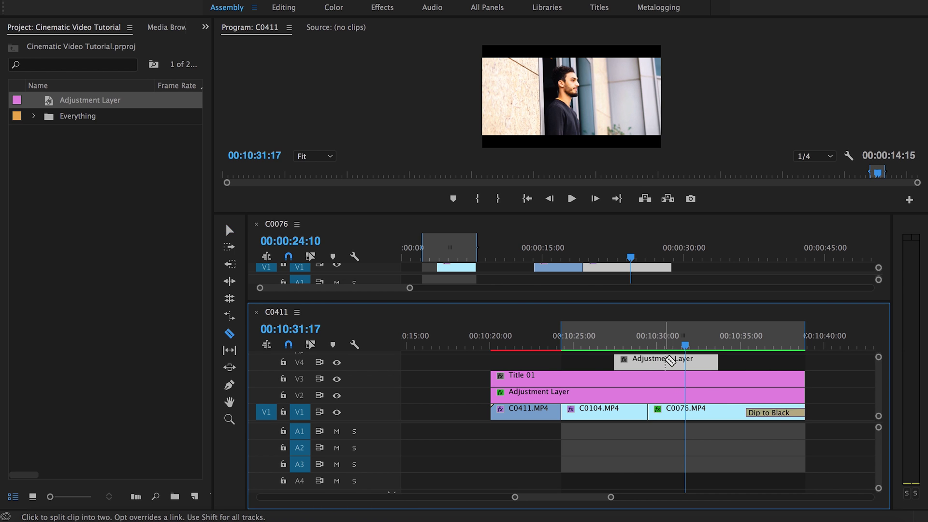
pyautogui.click(666, 363)
pyautogui.press('v')
pyautogui.click(690, 365)
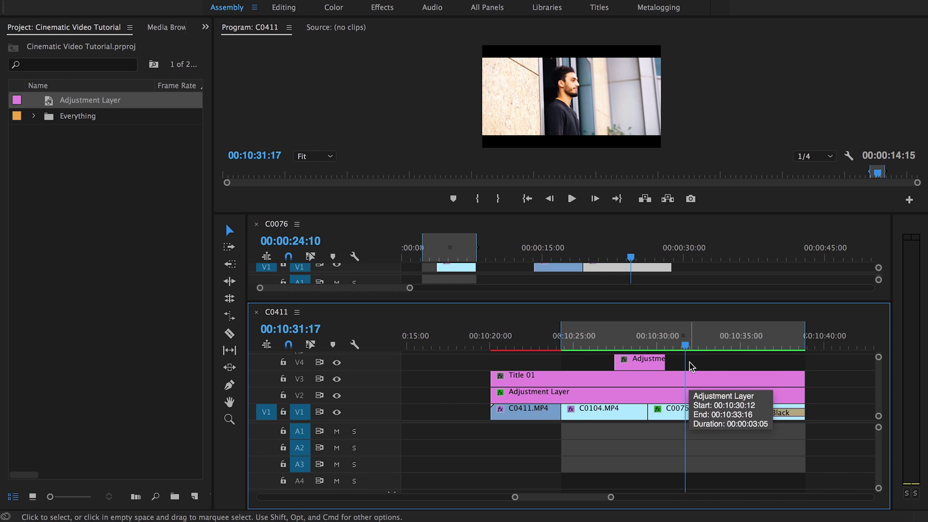
pyautogui.press('Delete')
# Search 'dir' in Effects and drop Directional Blur onto the short V4 adjustment layer.
pyautogui.click(285, 9)
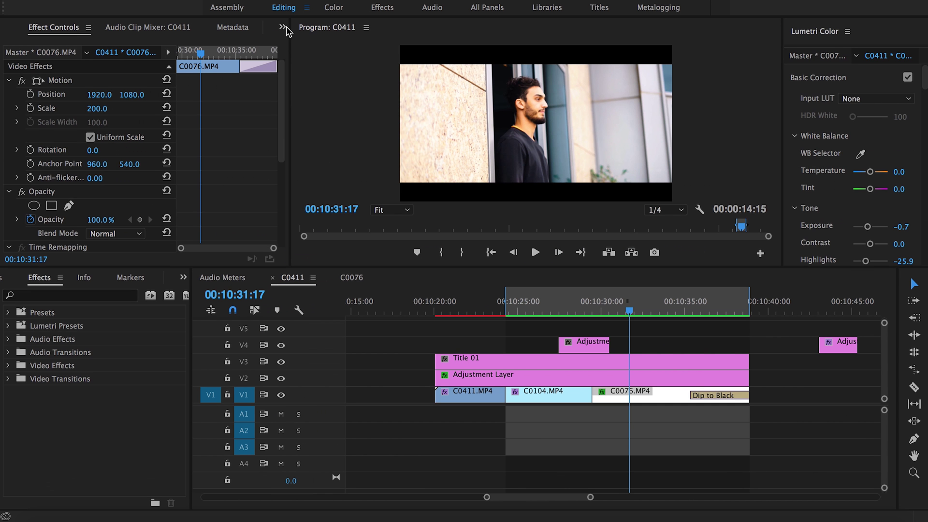
pyautogui.click(94, 296)
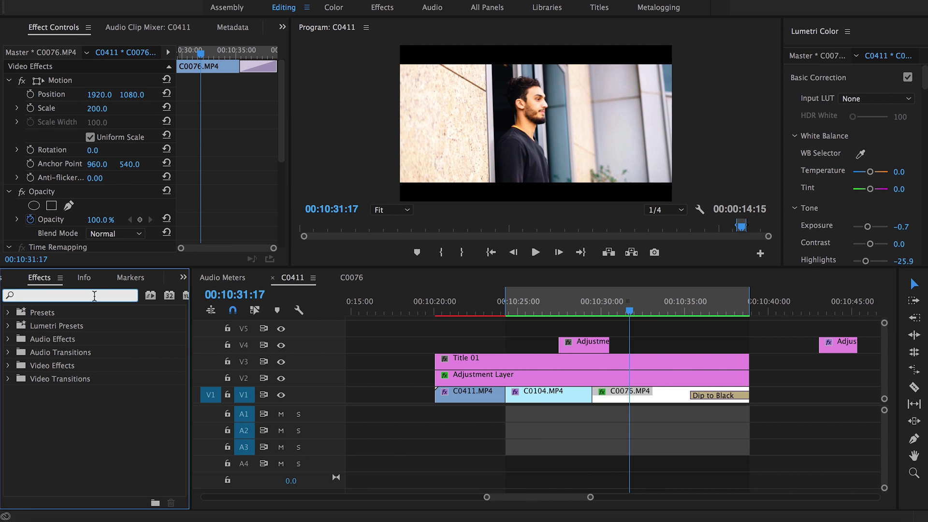
pyautogui.write('direction')
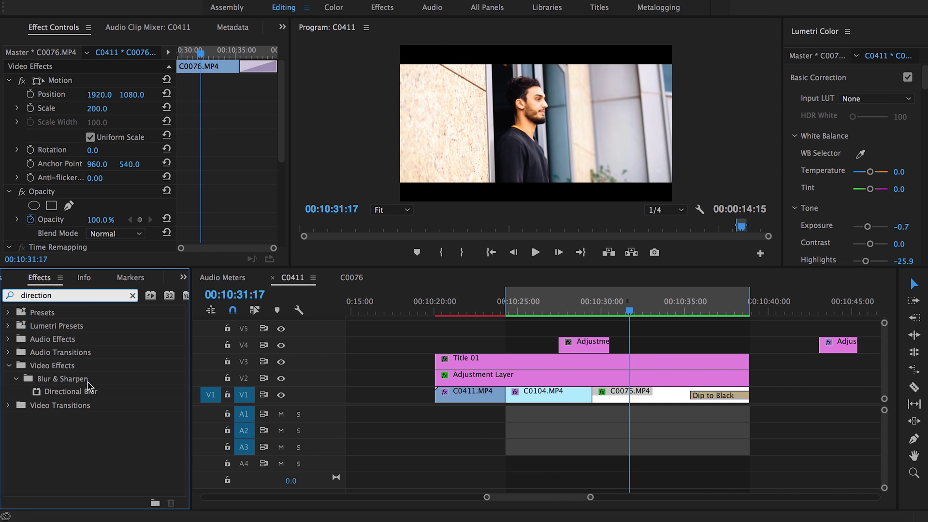
pyautogui.moveTo(69, 393); pyautogui.dragTo(593, 346)
pyautogui.click(575, 310)
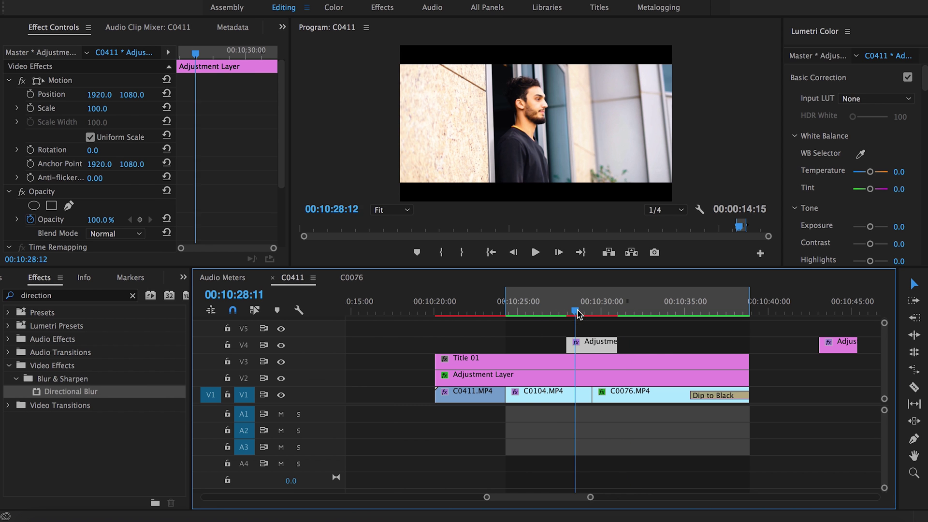
pyautogui.moveTo(276, 126); pyautogui.dragTo(279, 197)
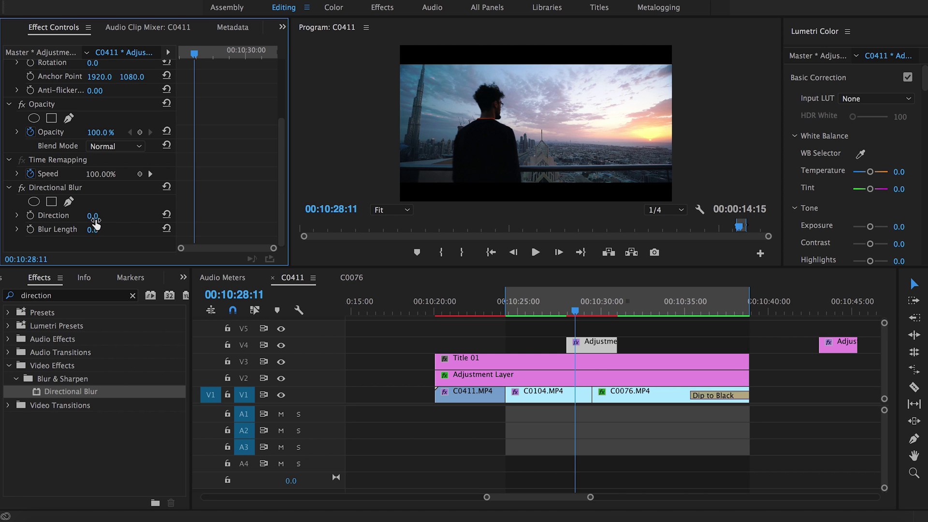
# Set Direction to 100° and keyframe Blur Length 0.0–185.8–0.0 across the cut.
pyautogui.click(93, 215)
pyautogui.write('100')
pyautogui.press('Return')
pyautogui.click(30, 229)
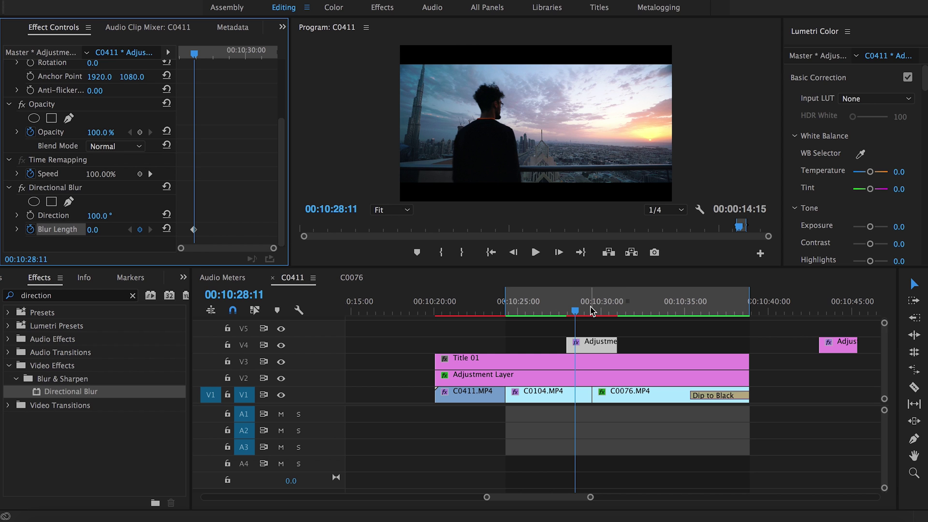
pyautogui.moveTo(592, 309); pyautogui.dragTo(595, 311)
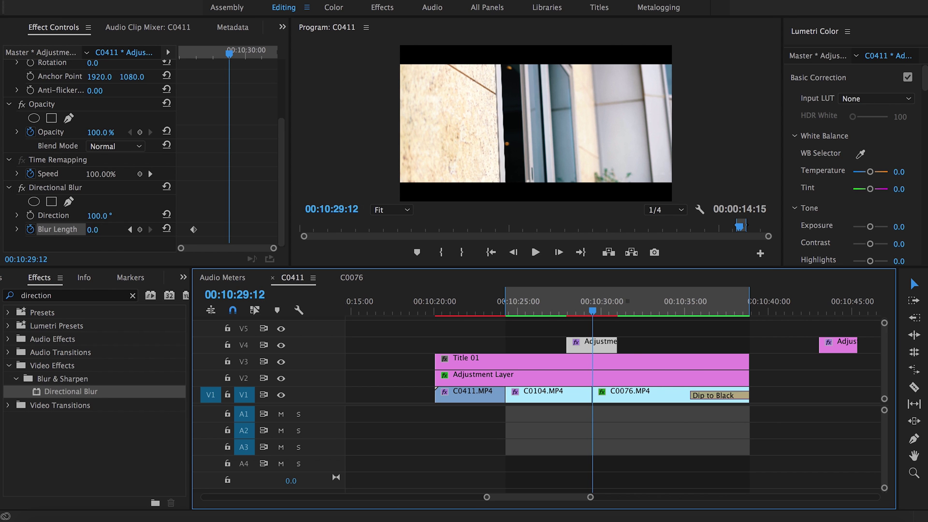
pyautogui.click(105, 241)
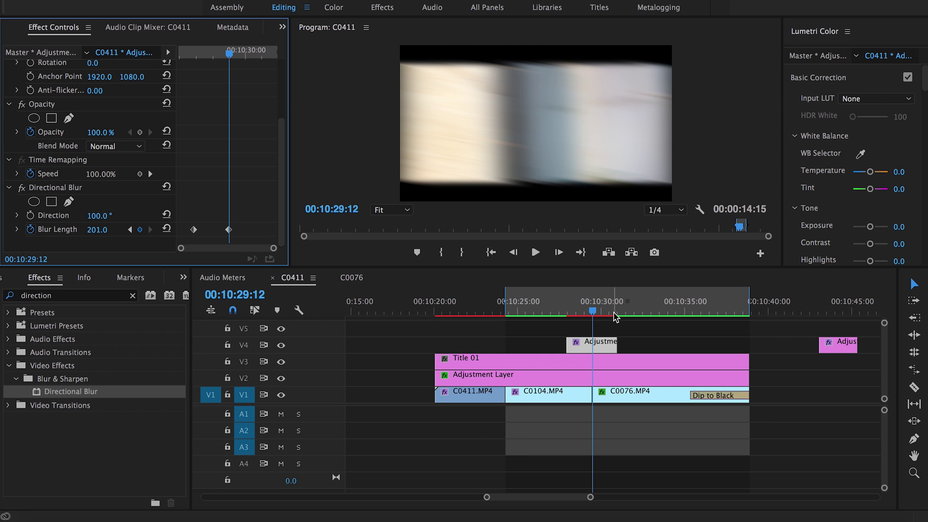
pyautogui.moveTo(614, 315); pyautogui.dragTo(613, 315)
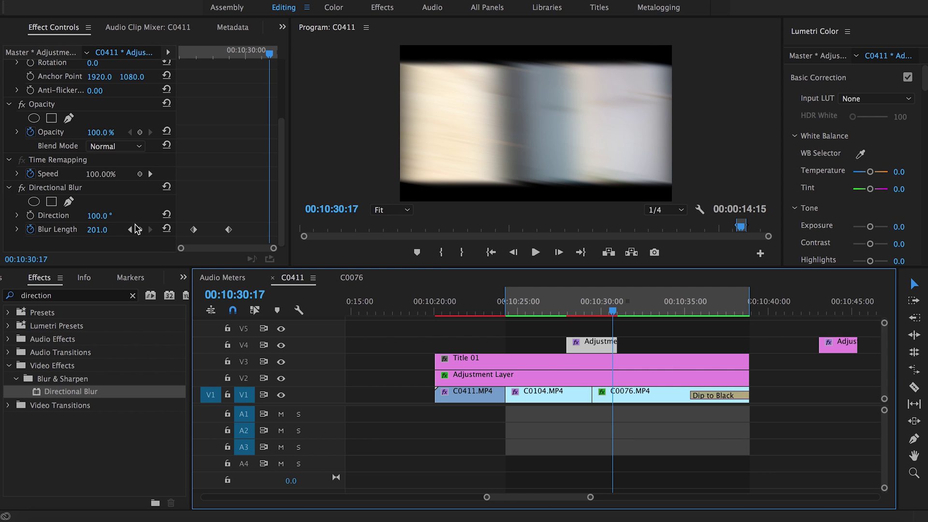
pyautogui.click(167, 231)
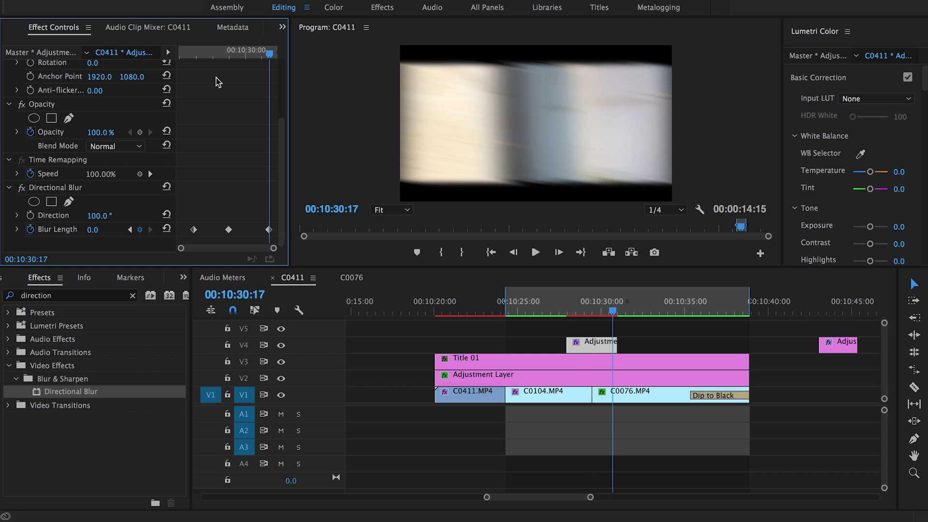
# Slide the first and last Blur Length keyframes closer to the cut and preview a blurred frame.
pyautogui.moveTo(230, 51); pyautogui.dragTo(227, 51)
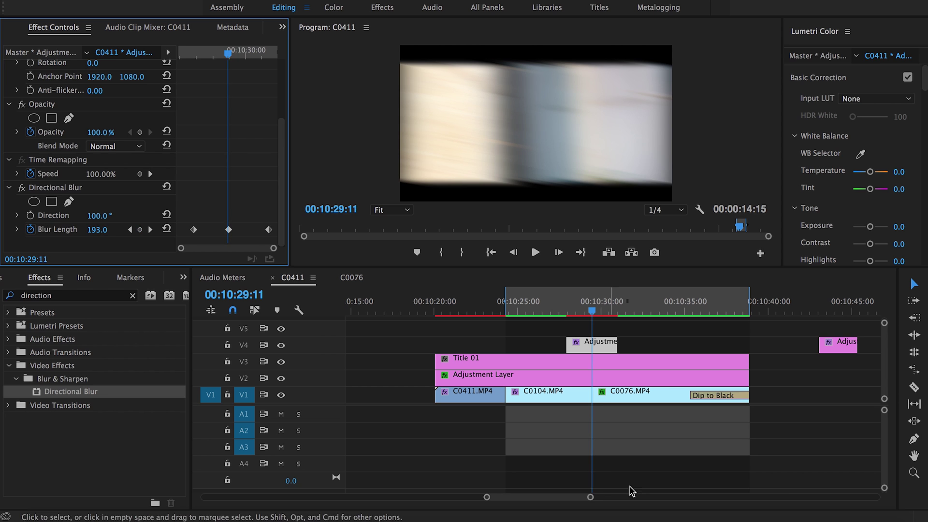
pyautogui.moveTo(269, 229); pyautogui.dragTo(254, 230)
pyautogui.moveTo(194, 231); pyautogui.dragTo(202, 231)
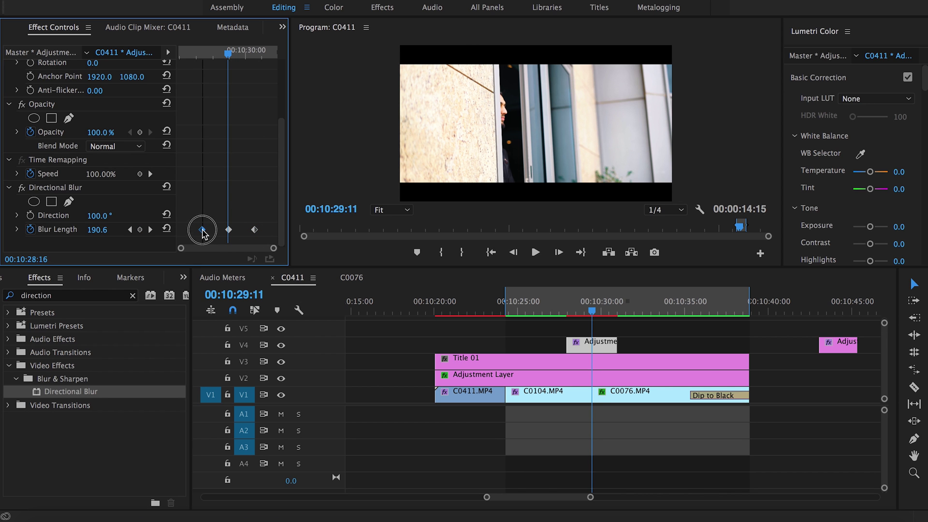
pyautogui.click(254, 230)
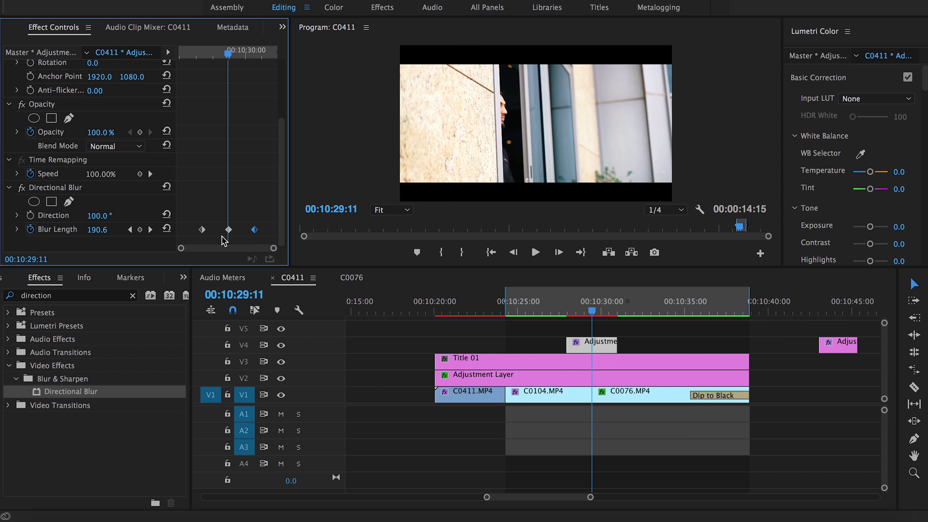
pyautogui.moveTo(203, 230); pyautogui.dragTo(247, 231)
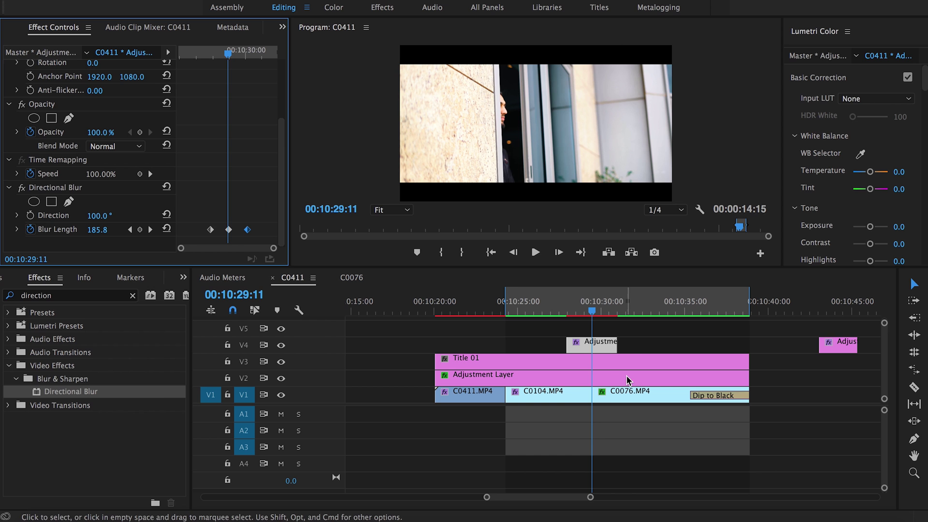
pyautogui.click(578, 309)
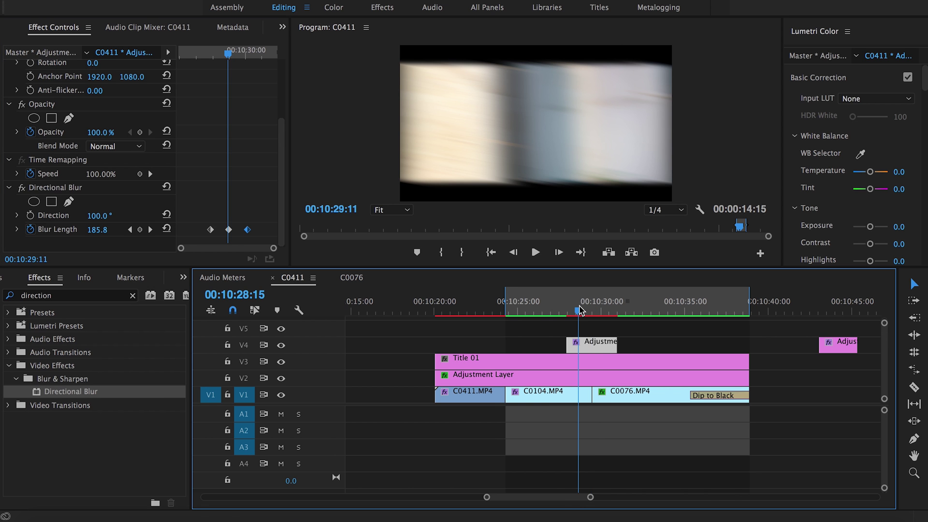
# Snap the Whoosh clip on A1 to the cut and move the Out In The Cold music onto A2.
pyautogui.click(592, 498)
pyautogui.moveTo(592, 497)
pyautogui.mouseDown()
pyautogui.moveTo(599, 498)
pyautogui.moveTo(585, 498)
pyautogui.mouseUp()
pyautogui.moveTo(752, 414); pyautogui.dragTo(500, 419)
pyautogui.moveTo(605, 498); pyautogui.dragTo(584, 498)
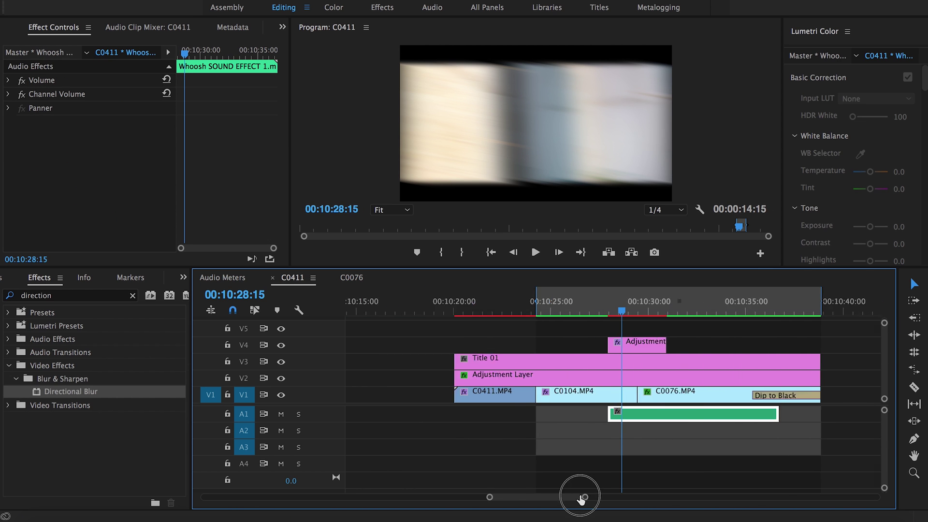
pyautogui.moveTo(660, 416); pyautogui.dragTo(711, 417)
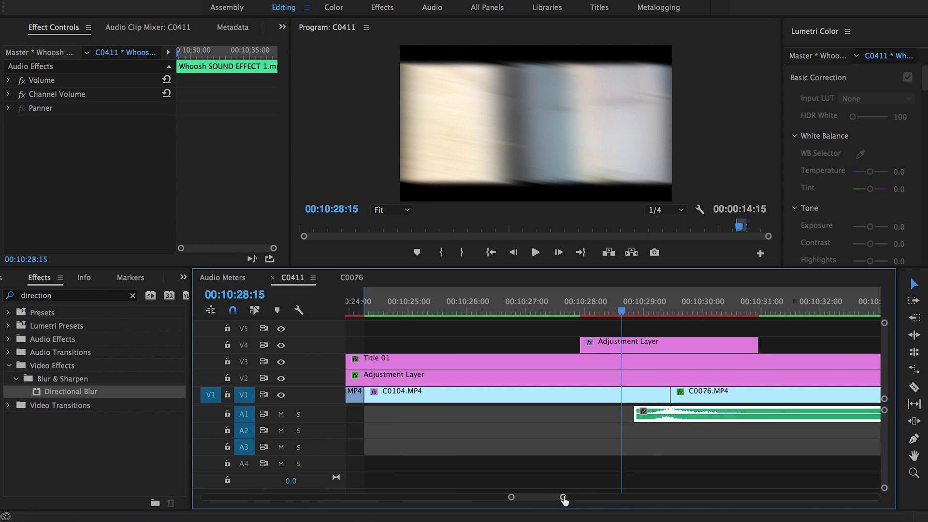
pyautogui.moveTo(563, 497); pyautogui.dragTo(606, 497)
pyautogui.moveTo(831, 447); pyautogui.dragTo(605, 430)
pyautogui.moveTo(604, 497); pyautogui.dragTo(581, 498)
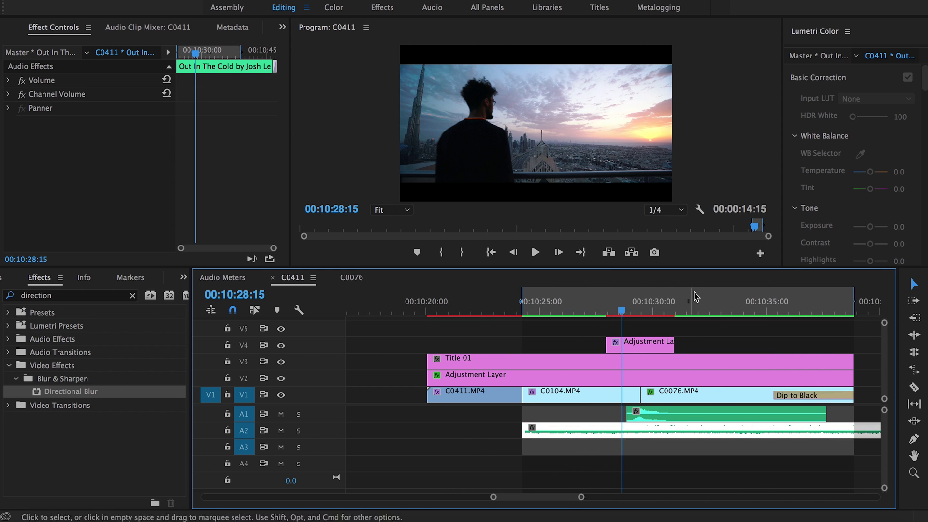
# Render previews and play back the transition from the start of C0104.MP4.
pyautogui.click(602, 293)
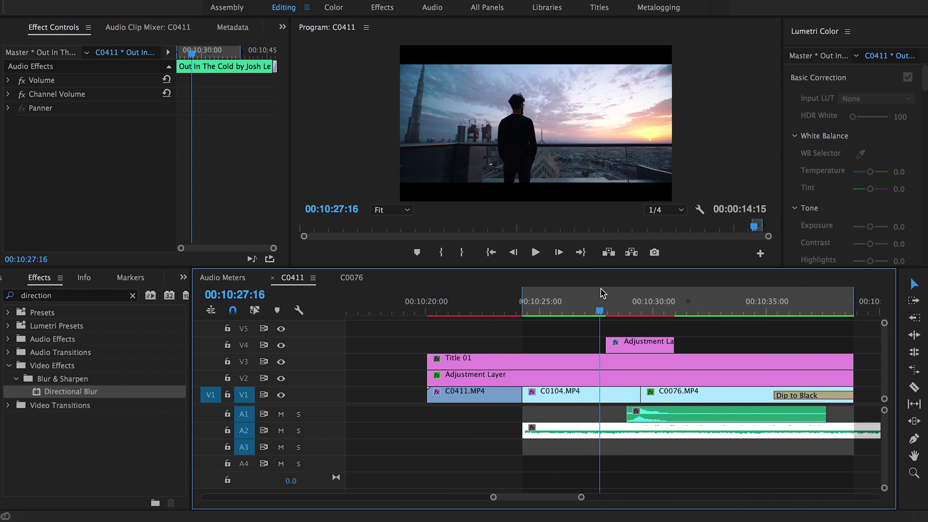
pyautogui.press('Return')
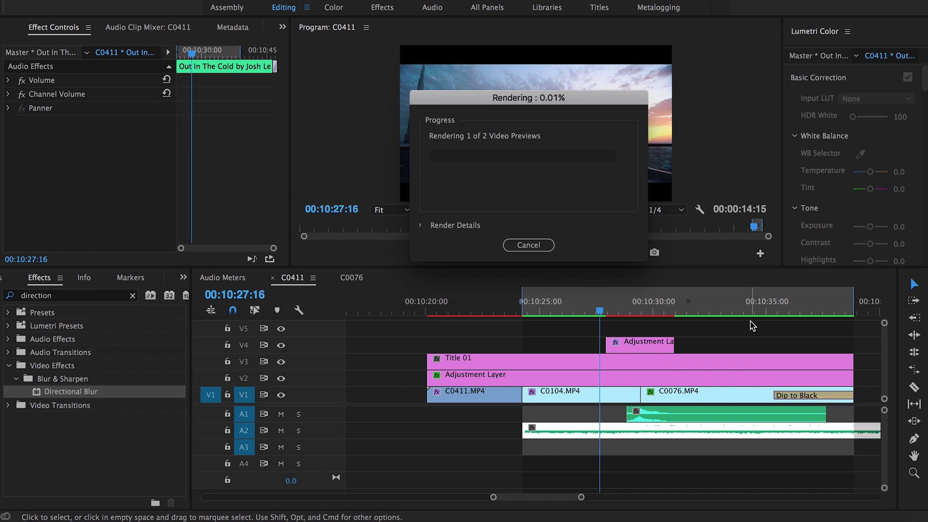
pyautogui.click(598, 310)
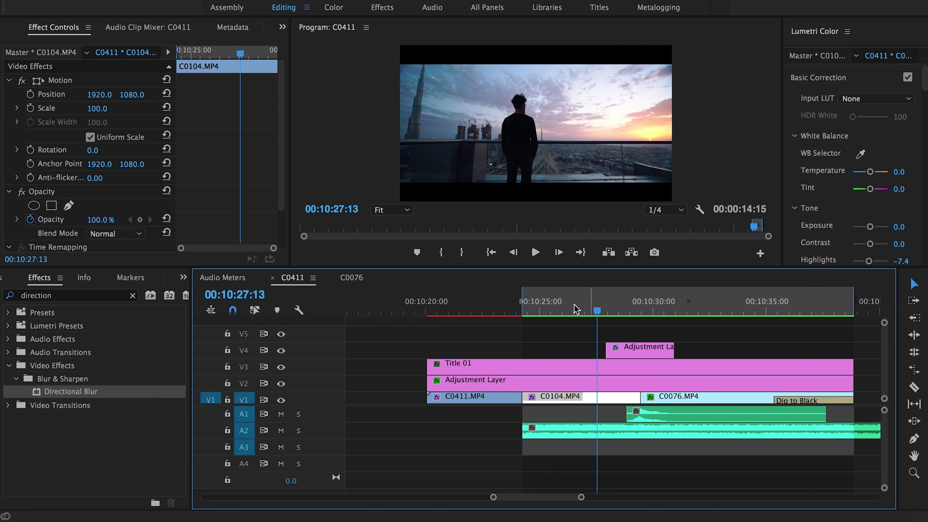
pyautogui.click(544, 309)
pyautogui.press('space')
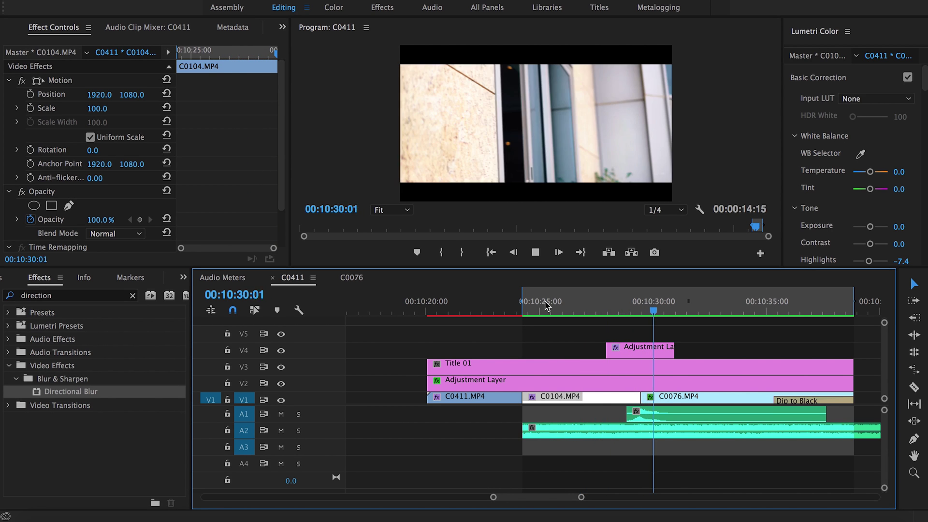
pyautogui.press('space')
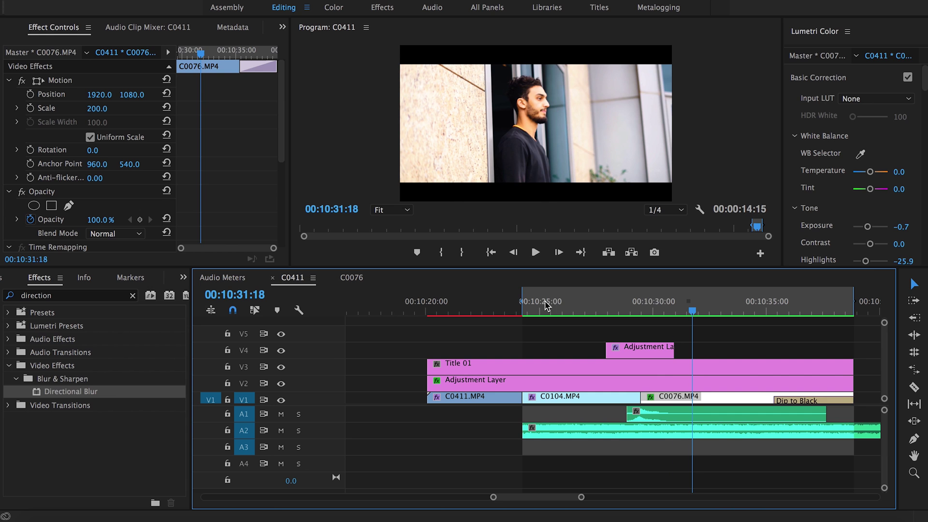
# Drag the V4 layer's last Blur Length keyframe earlier, then return before the cut.
pyautogui.click(648, 347)
pyautogui.moveTo(283, 145); pyautogui.dragTo(284, 203)
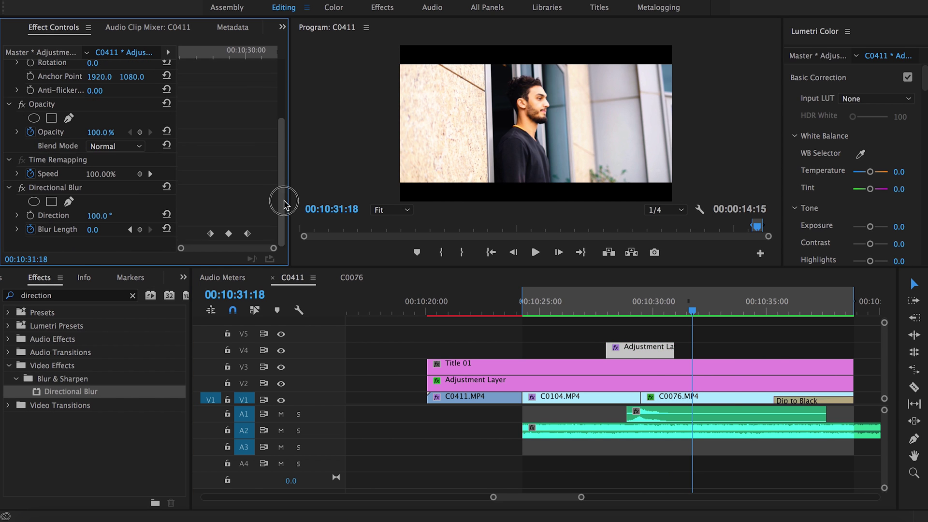
pyautogui.moveTo(246, 234); pyautogui.dragTo(219, 233)
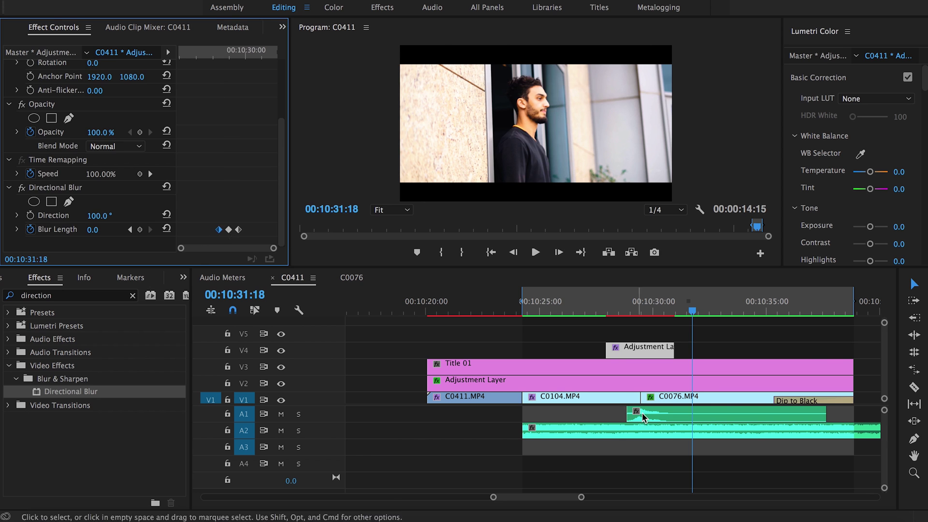
pyautogui.click(550, 303)
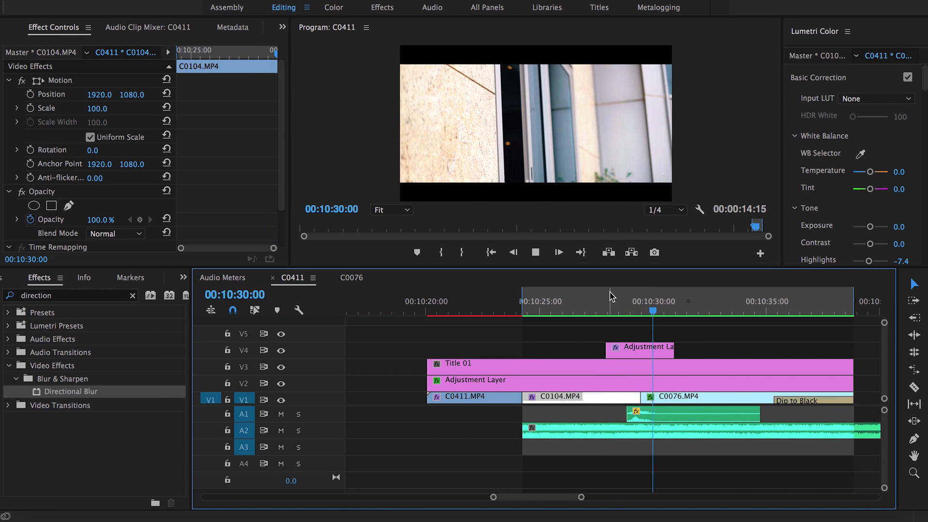
pyautogui.click(627, 305)
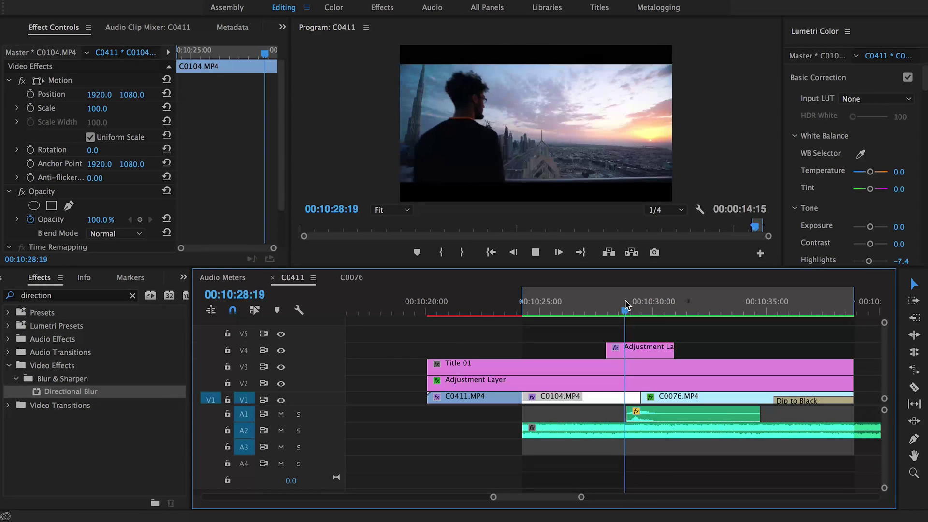
# Replay the cut, scrub to 00:10:29:02 and show the V4 adjustment layer's Directional Blur settings.
pyautogui.press('space')
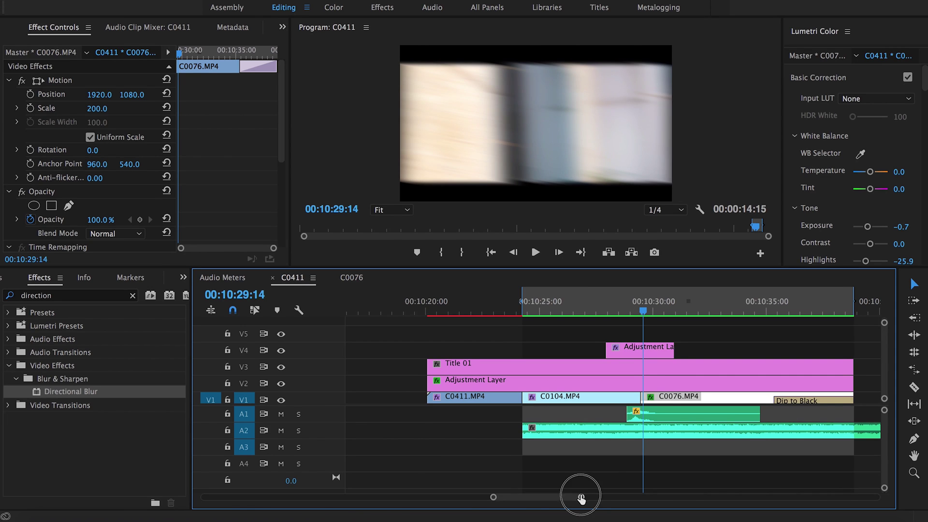
pyautogui.moveTo(580, 497); pyautogui.dragTo(569, 496)
pyautogui.moveTo(626, 420); pyautogui.dragTo(631, 414)
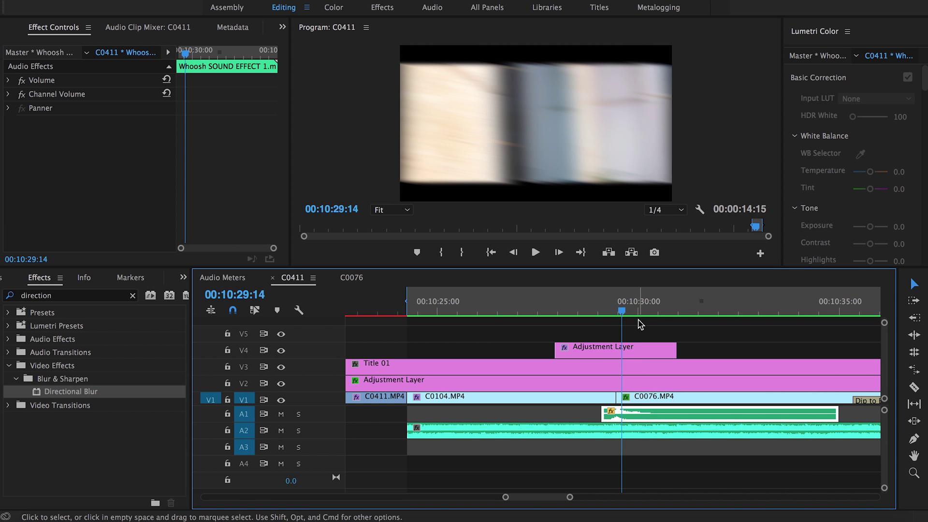
pyautogui.moveTo(611, 302); pyautogui.dragTo(601, 302)
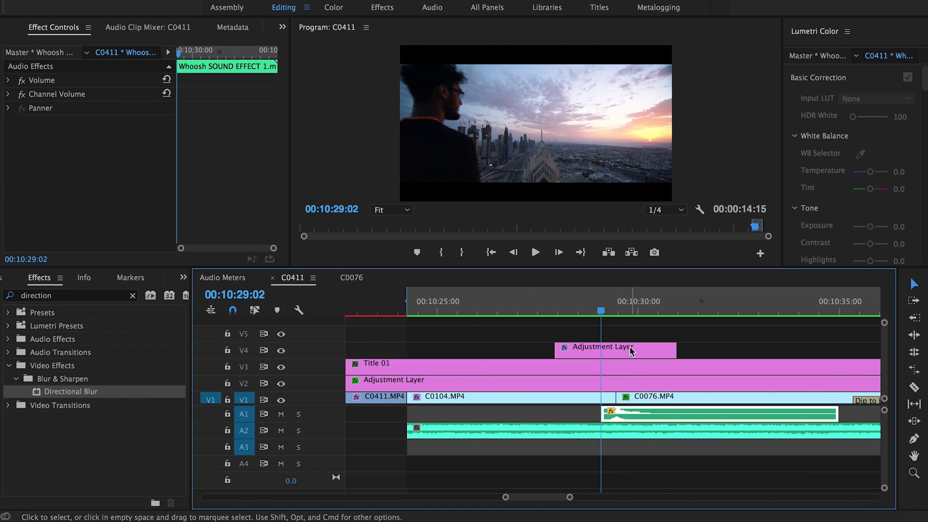
pyautogui.click(616, 353)
pyautogui.scroll(-5, 271, 193)
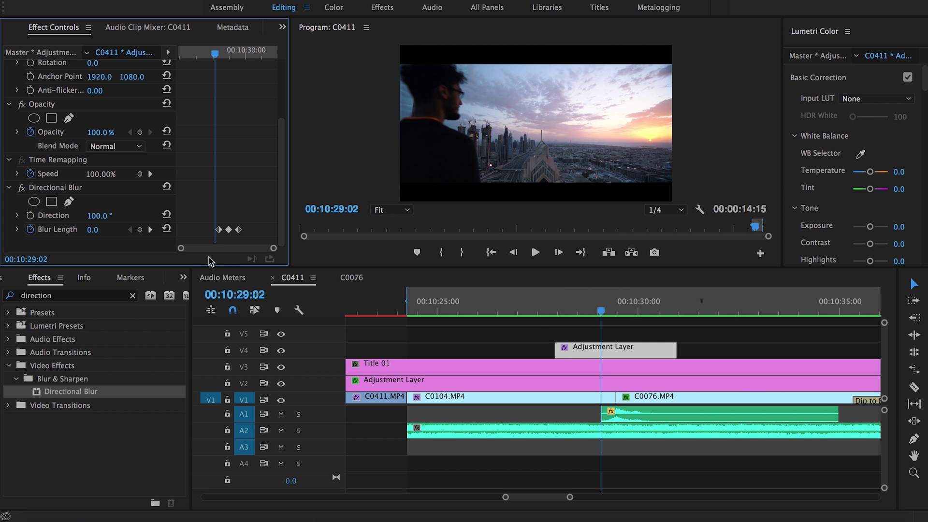
pyautogui.click(602, 317)
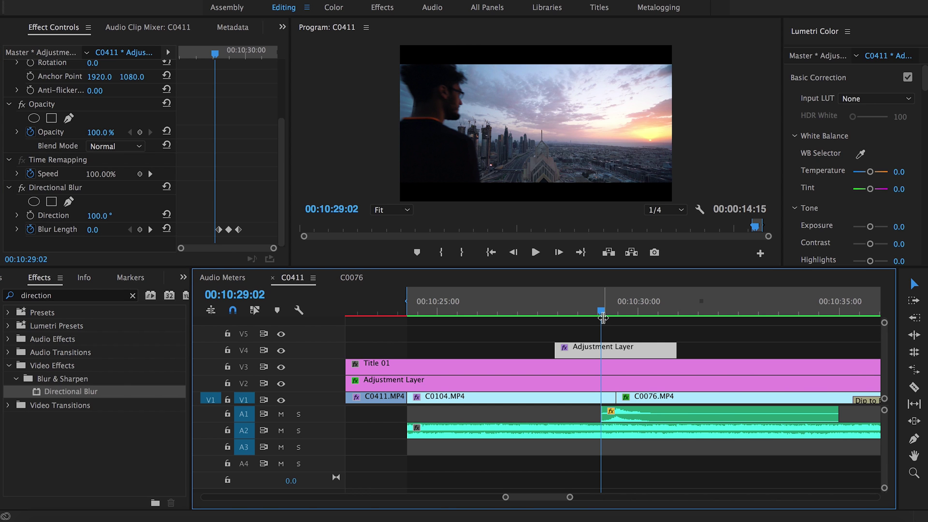